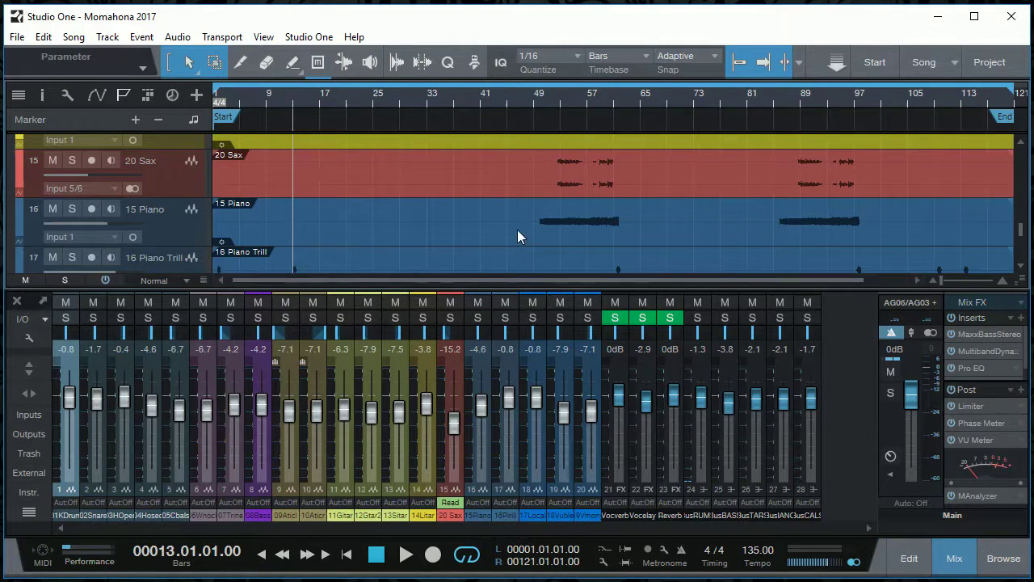
Hide the mixer console so the track arrangement fills the window.
scroll(517, 230, down, 4)
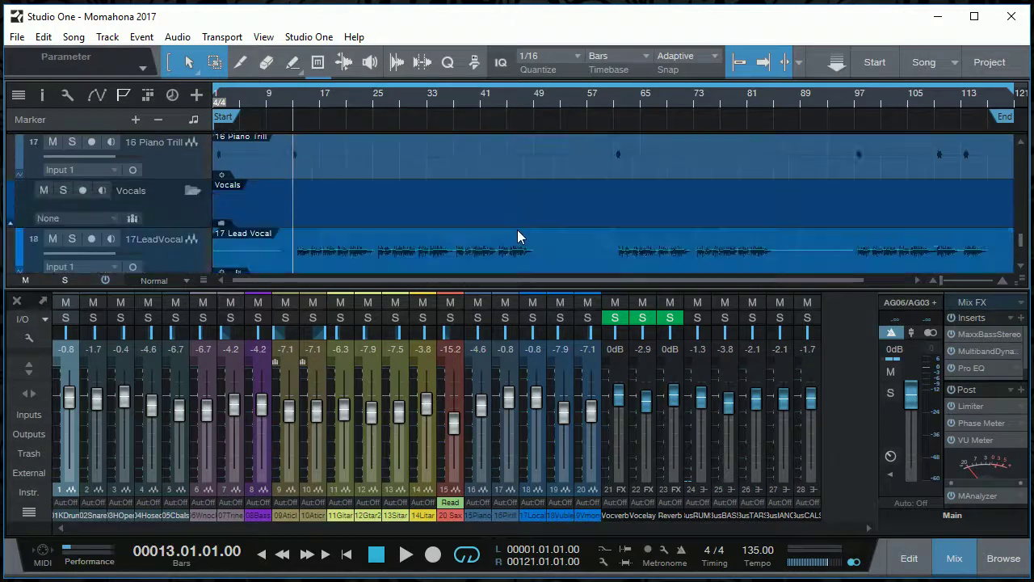
scroll(517, 229, up, 2)
scroll(517, 236, up, 8)
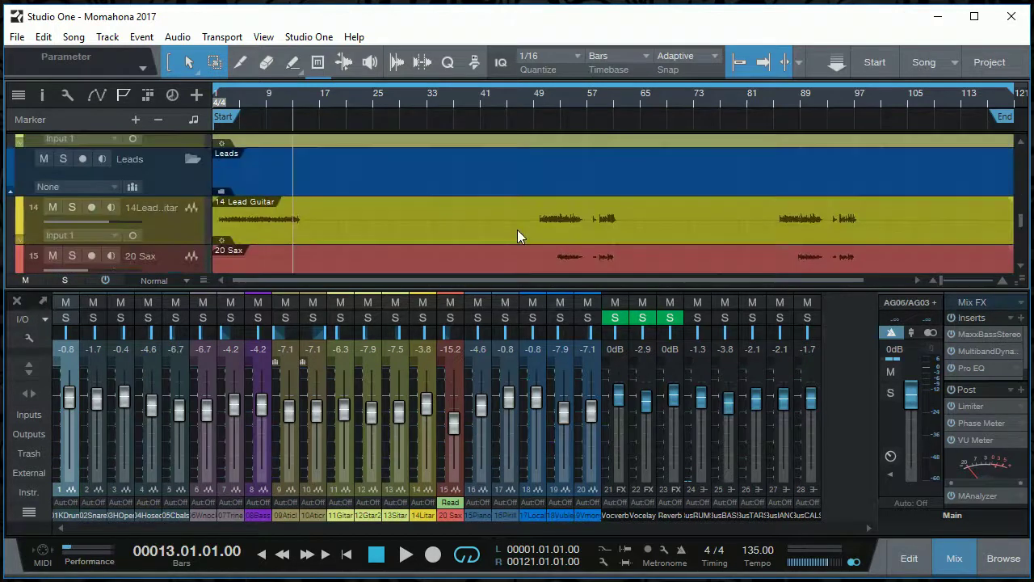
scroll(517, 236, up, 6)
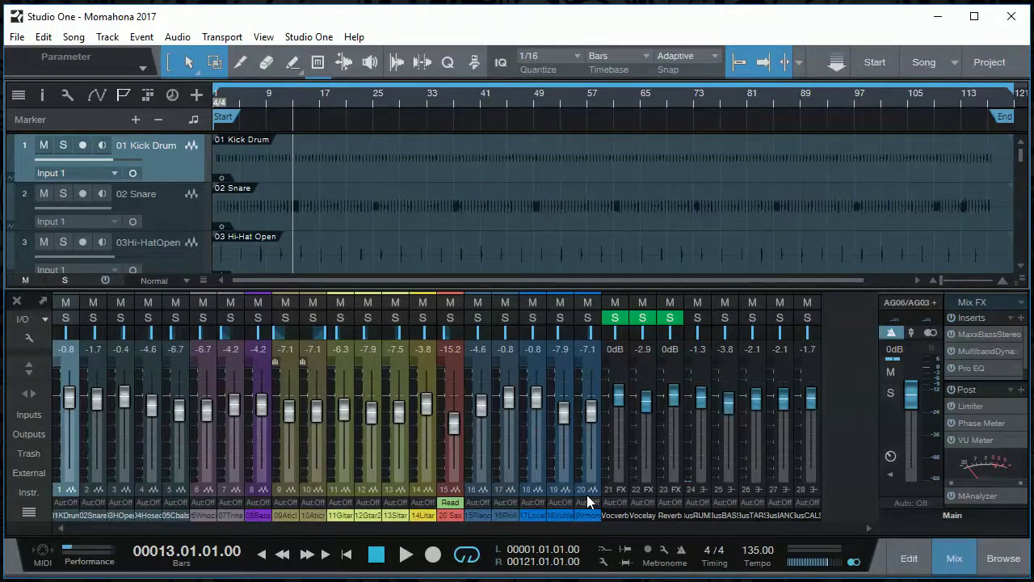
click(954, 558)
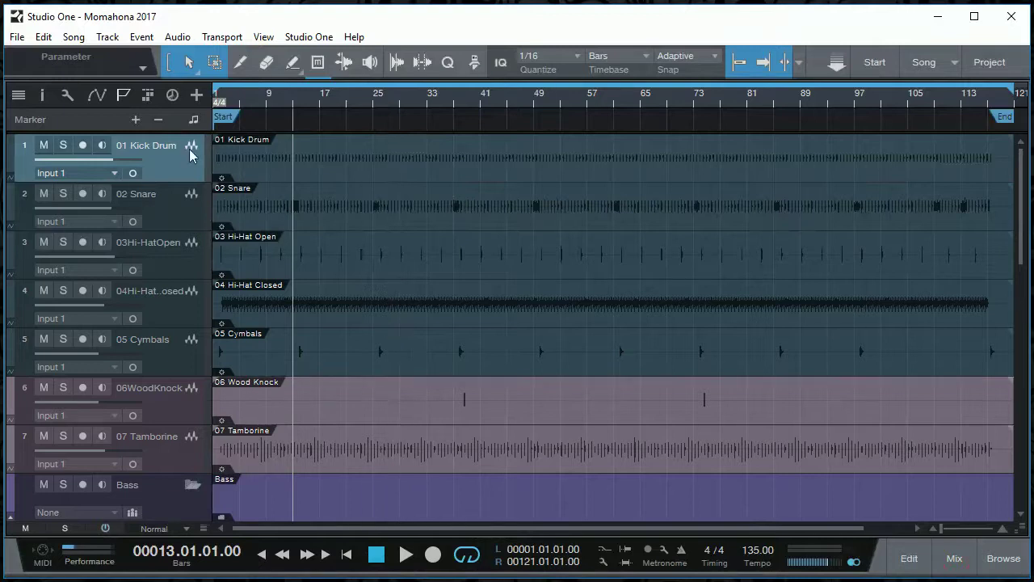
Browse the expanded Bass, Rhythm Guitars, Leads and Vocals folders, then start song playback.
scroll(163, 333, down, 2)
scroll(163, 333, down, 2)
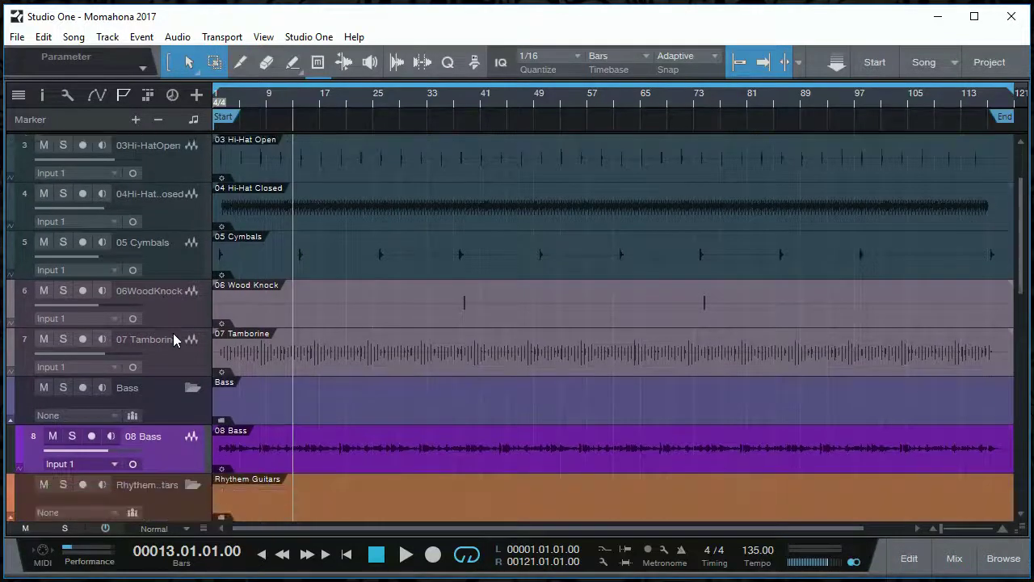
scroll(200, 318, down, 3)
scroll(194, 331, down, 6)
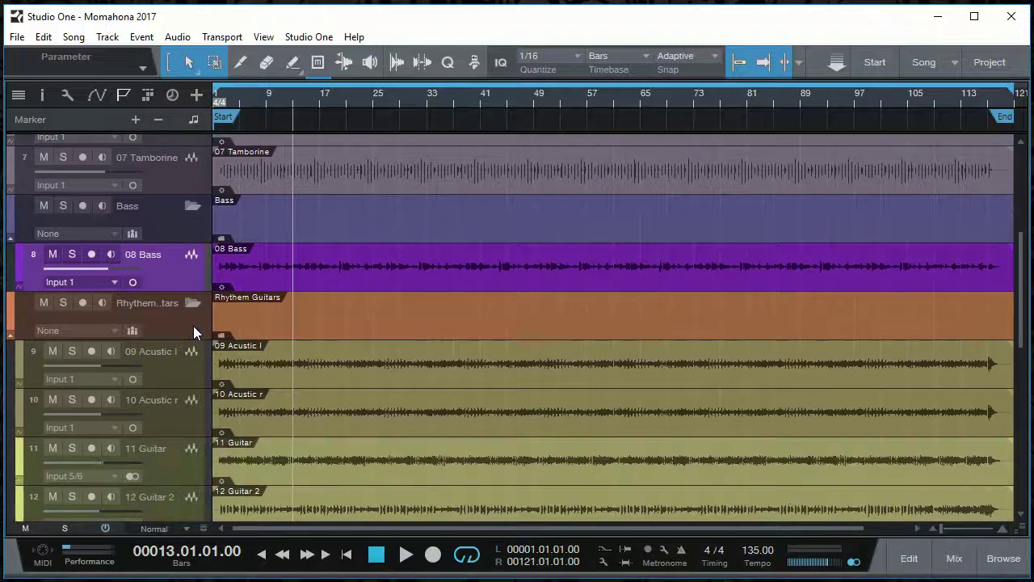
scroll(194, 331, down, 5)
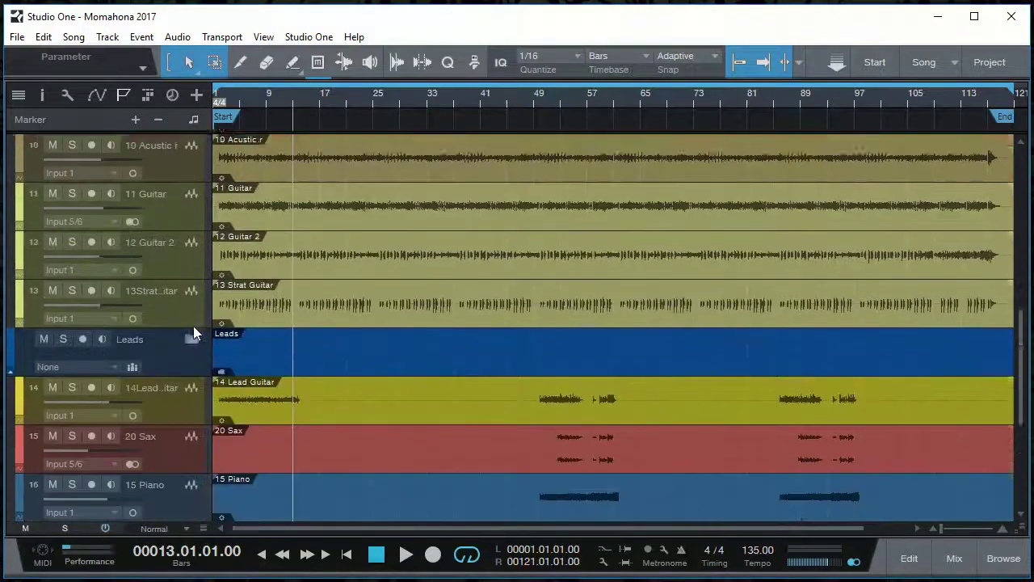
scroll(193, 326, down, 2)
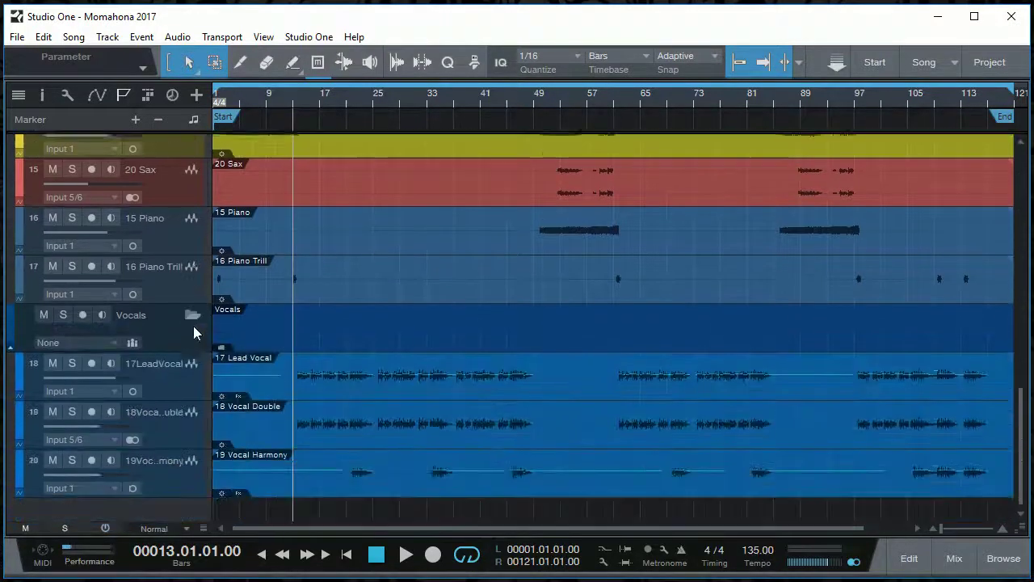
scroll(193, 326, up, 3)
scroll(193, 326, up, 6)
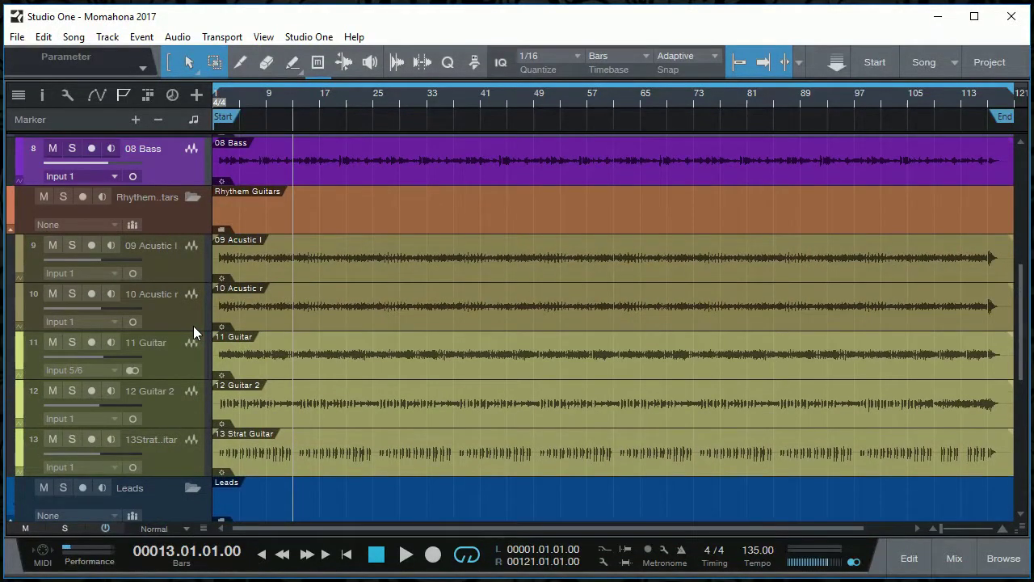
key(space)
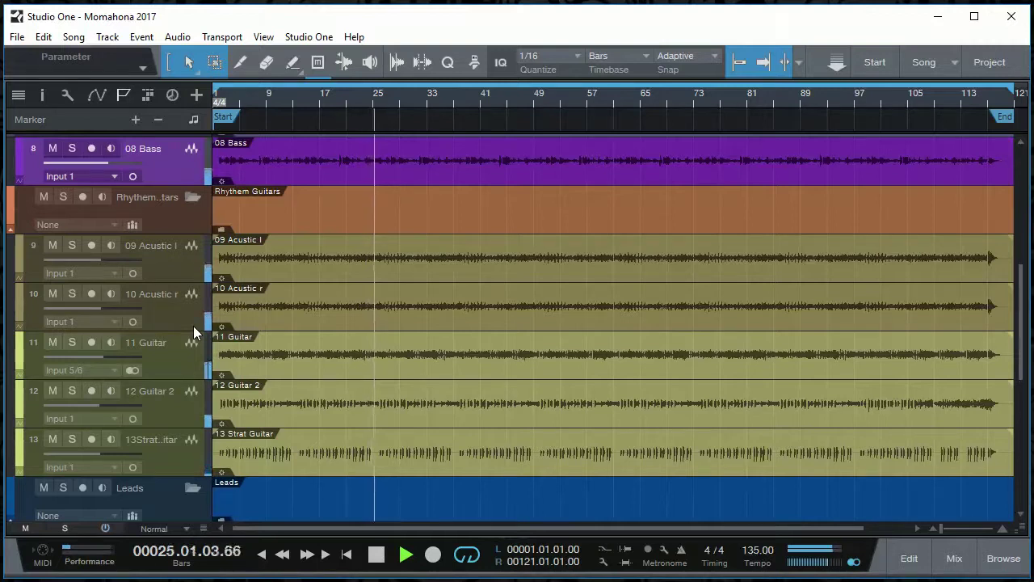
Stop playback with the counter at 00025.04.02.79.
key(space)
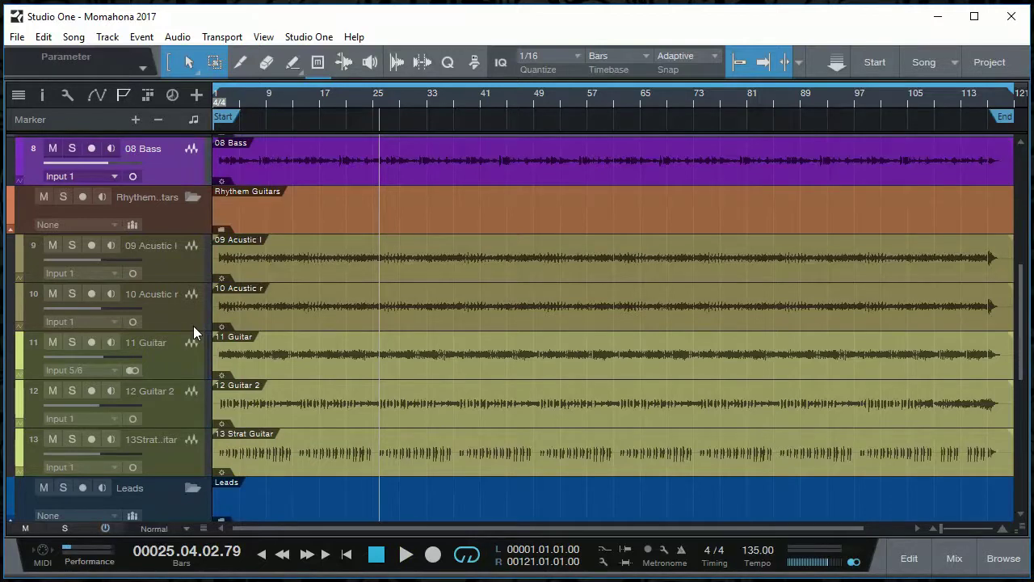
Select 01 Kick Drum, briefly show and hide the mixer, then select 08 Bass.
key(Up)
key(Up)
key(Up)
key(Up)
key(Up)
key(Up)
key(Up)
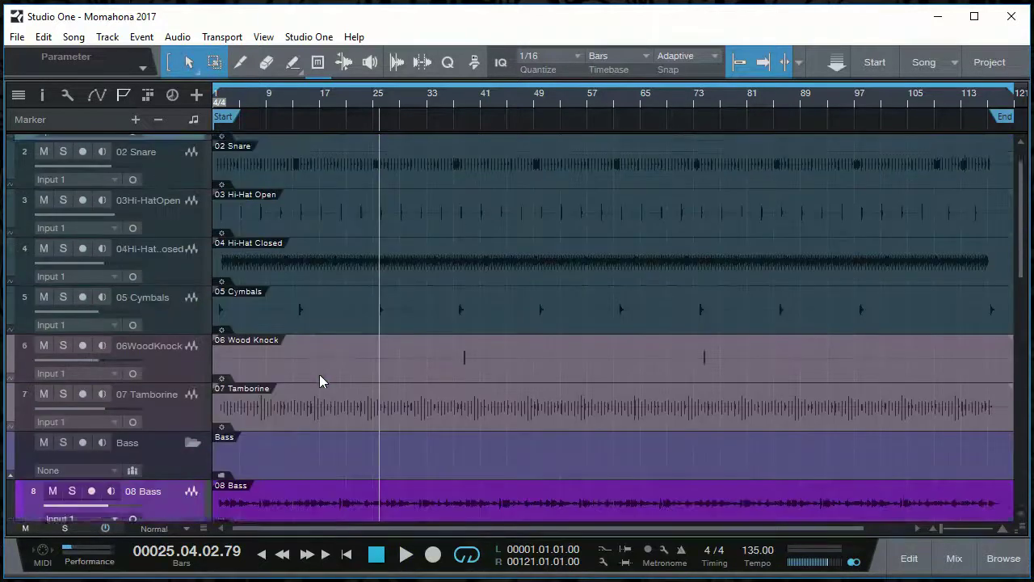
click(954, 557)
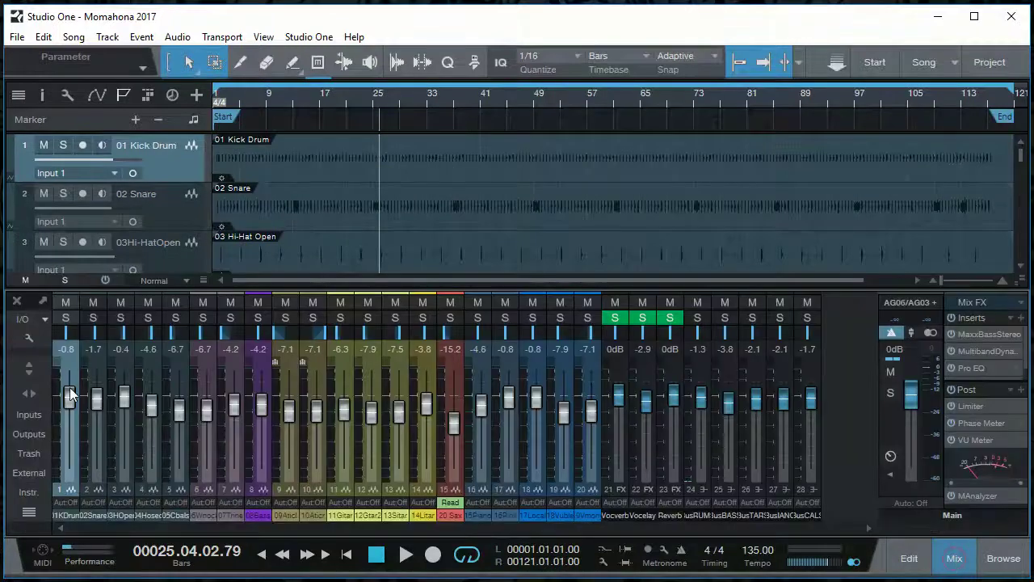
click(947, 560)
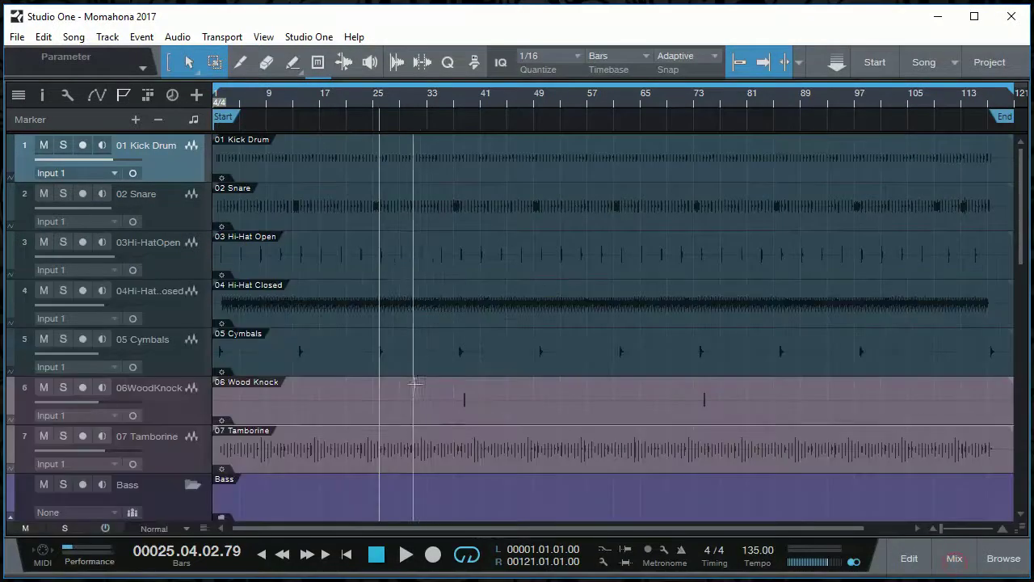
scroll(414, 385, down, 3)
click(414, 385)
scroll(414, 384, down, 4)
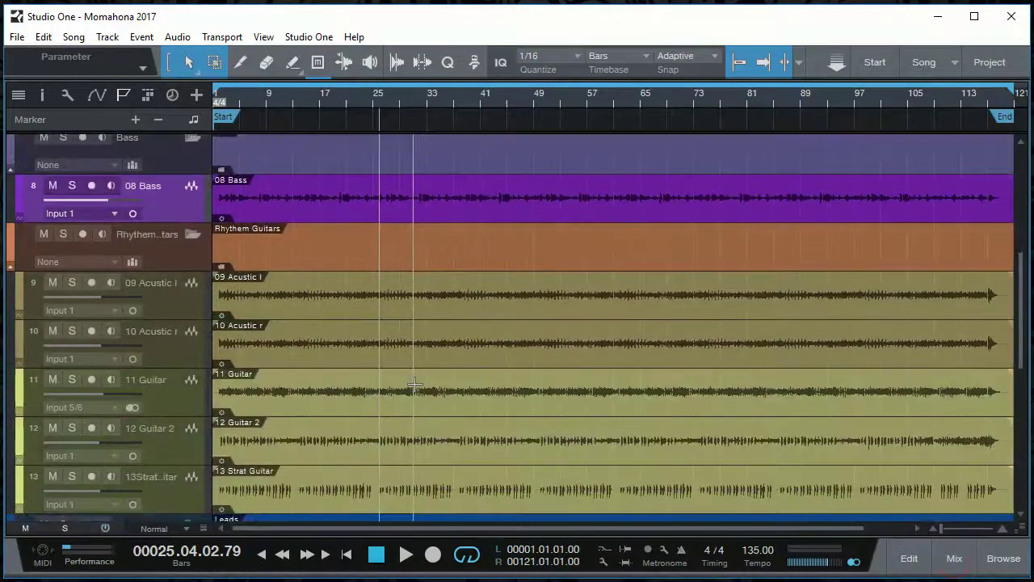
Collapse the Rhythm Guitars, Leads and Vocals folders and reopen the mixer console.
click(190, 235)
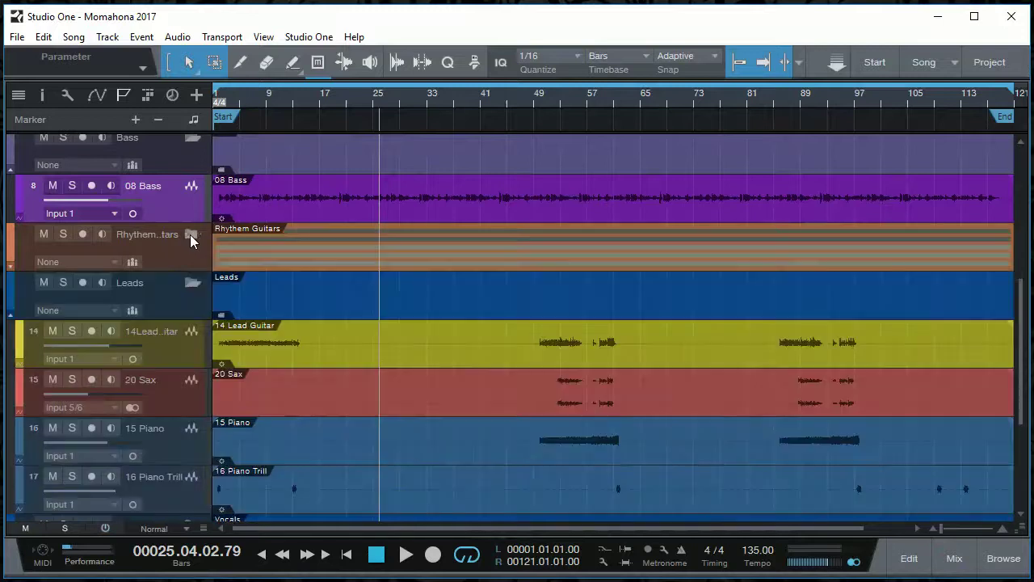
click(192, 285)
click(191, 331)
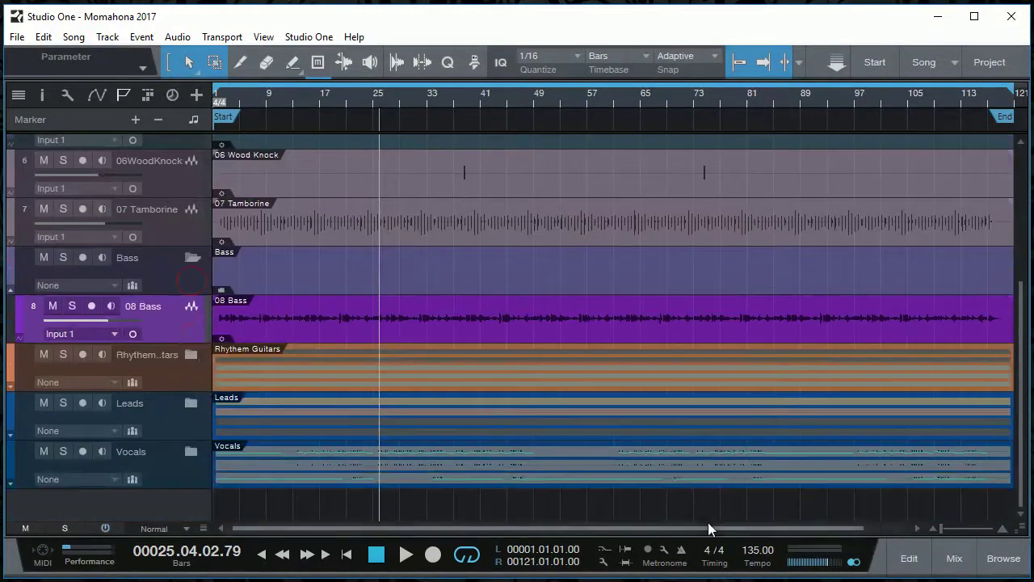
click(957, 560)
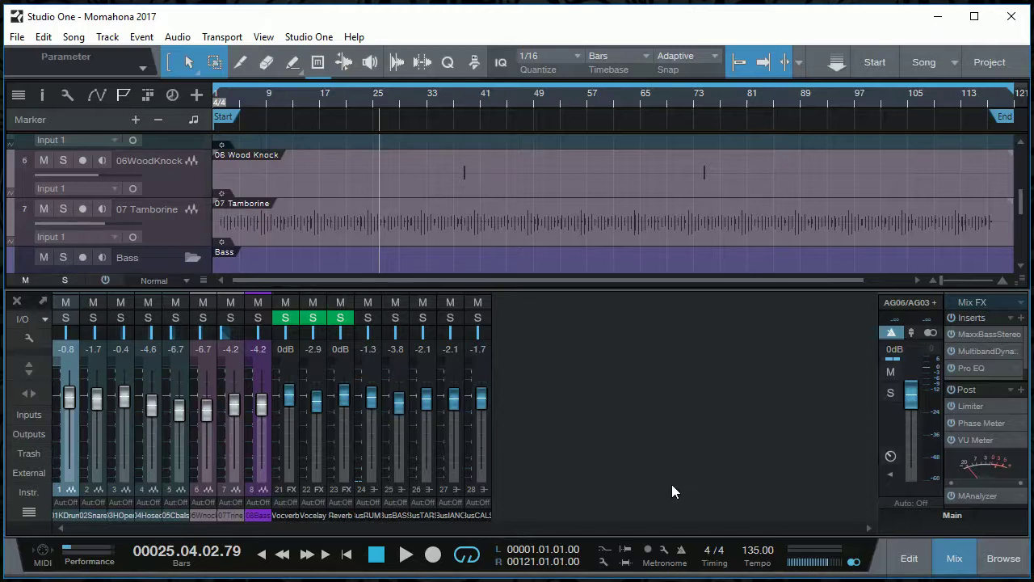
Hide the mixer and expand the Rhythm Guitars folder again.
click(954, 558)
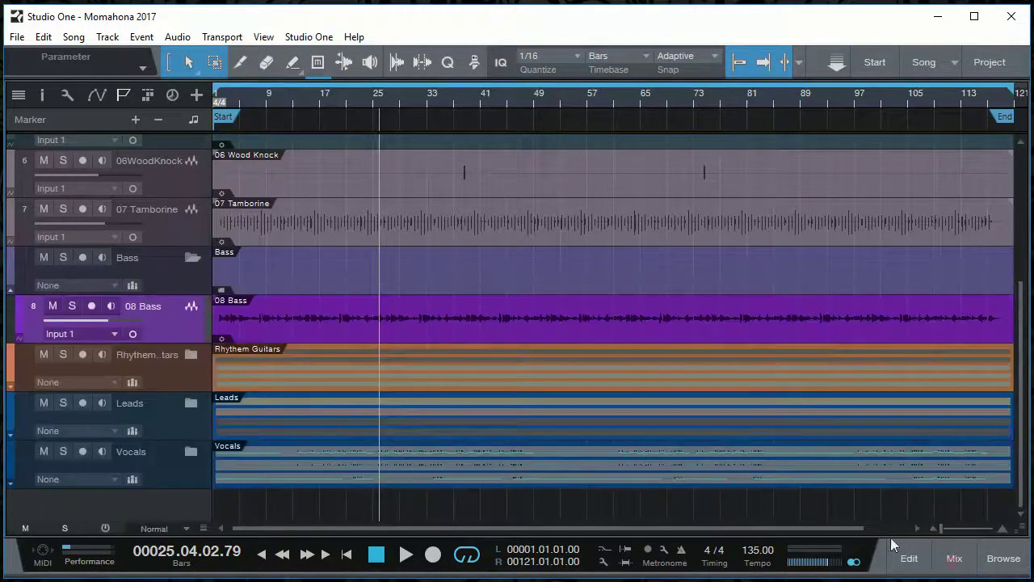
click(192, 355)
scroll(188, 404, down, 3)
scroll(189, 403, down, 4)
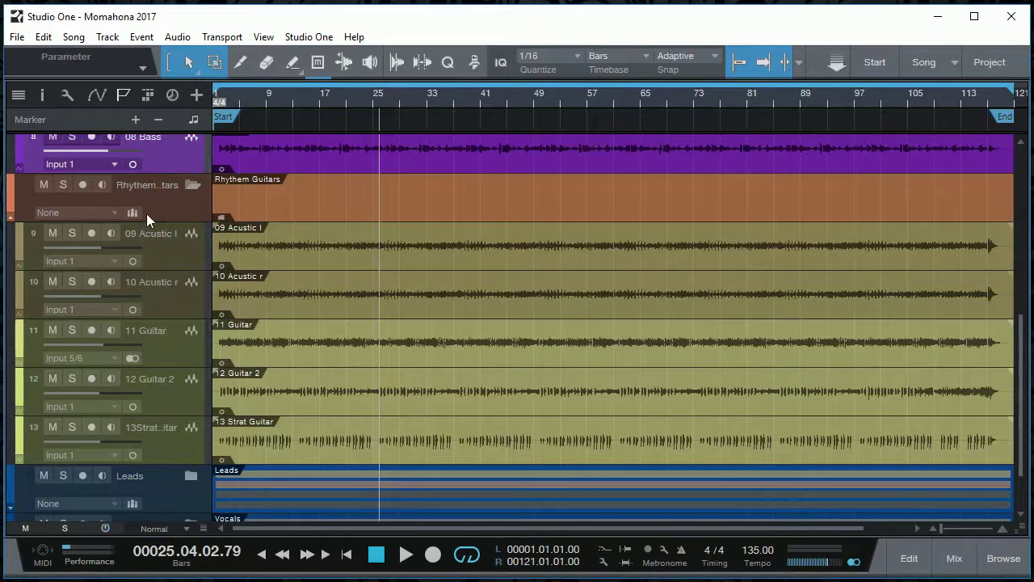
scroll(146, 213, down, 3)
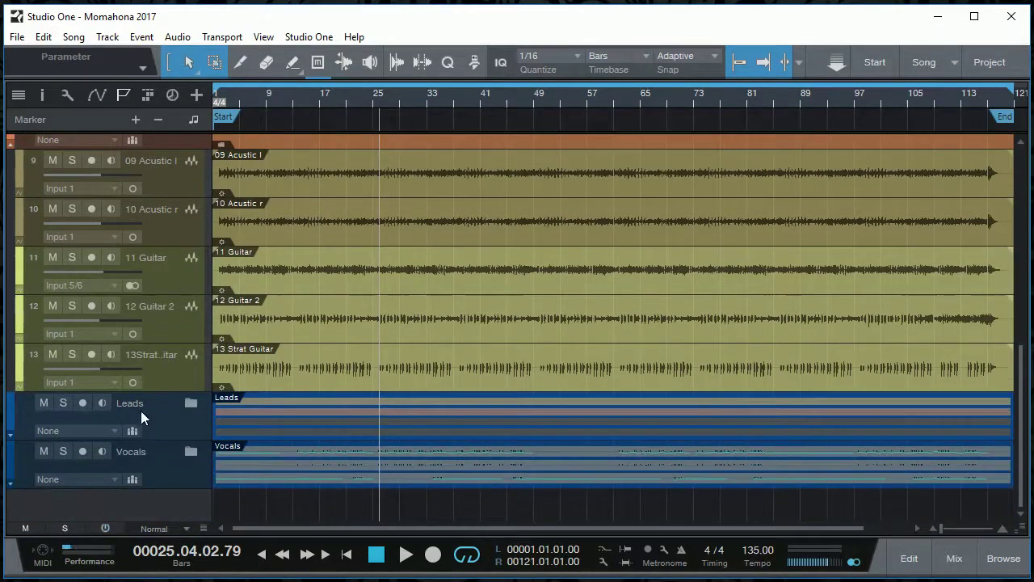
Expand the Leads folder, then scroll the track list back up to track 1.
click(187, 404)
scroll(187, 405, down, 8)
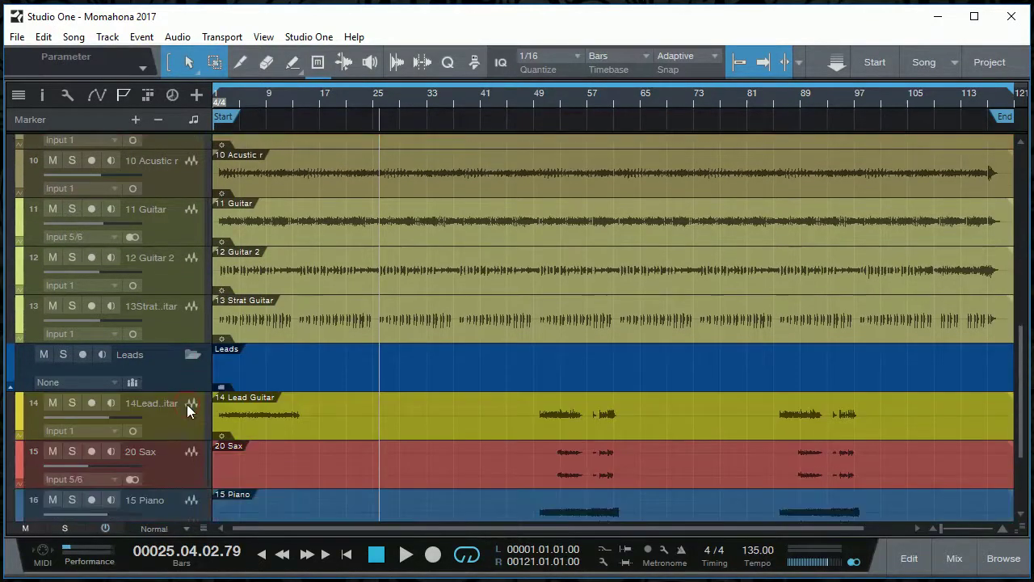
scroll(187, 404, down, 3)
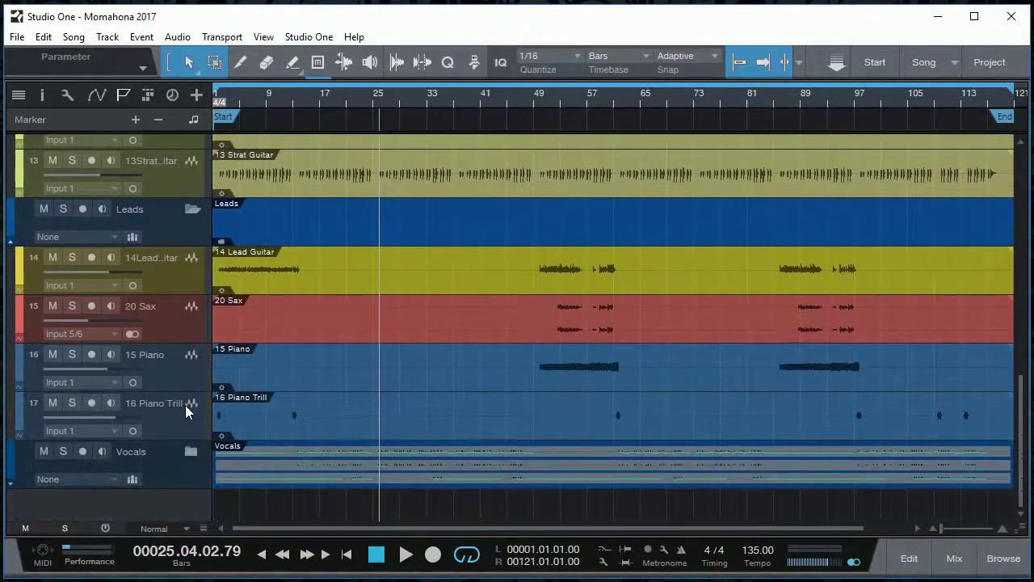
scroll(185, 405, up, 6)
scroll(185, 412, up, 10)
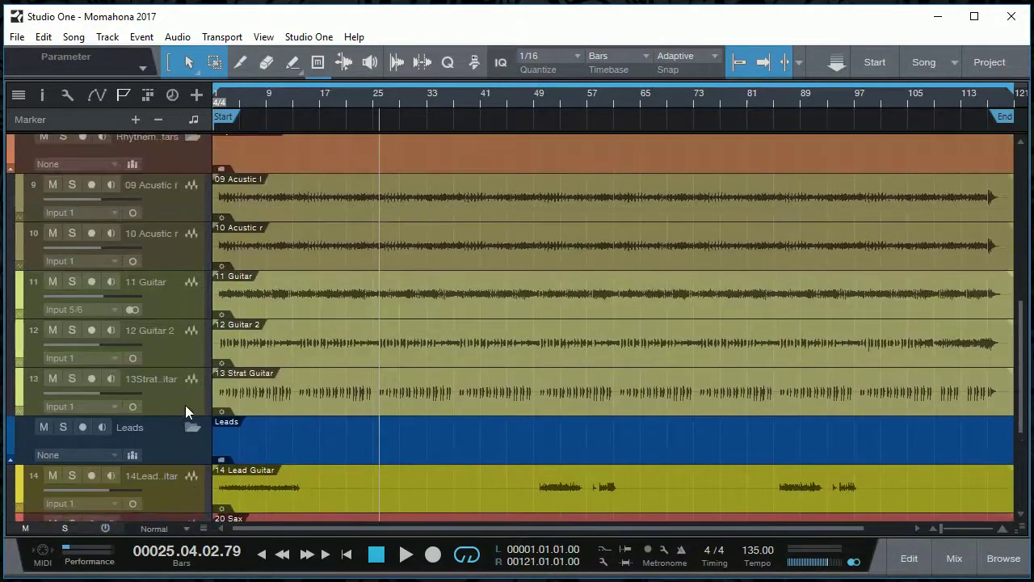
scroll(185, 405, up, 10)
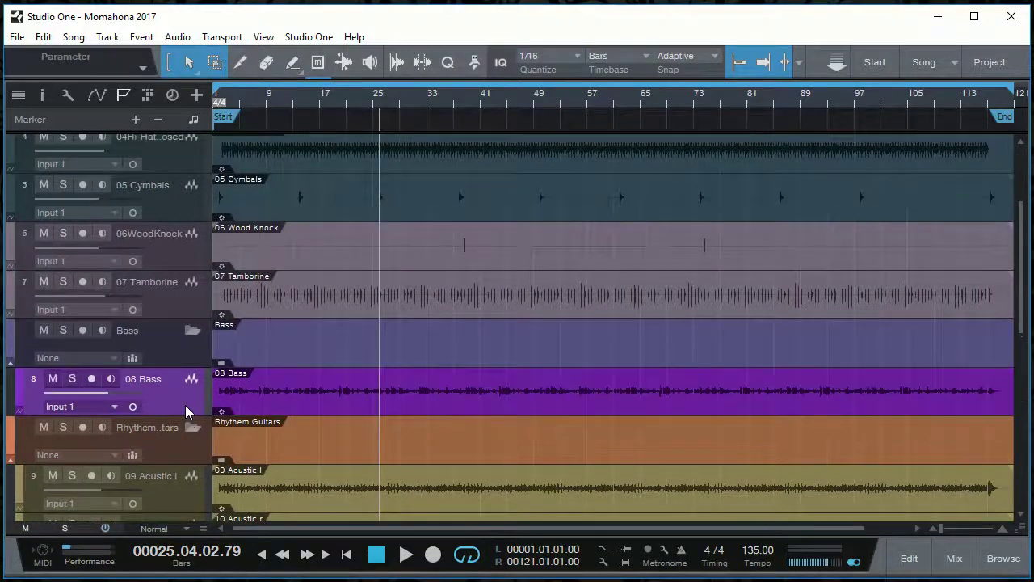
scroll(185, 405, up, 1)
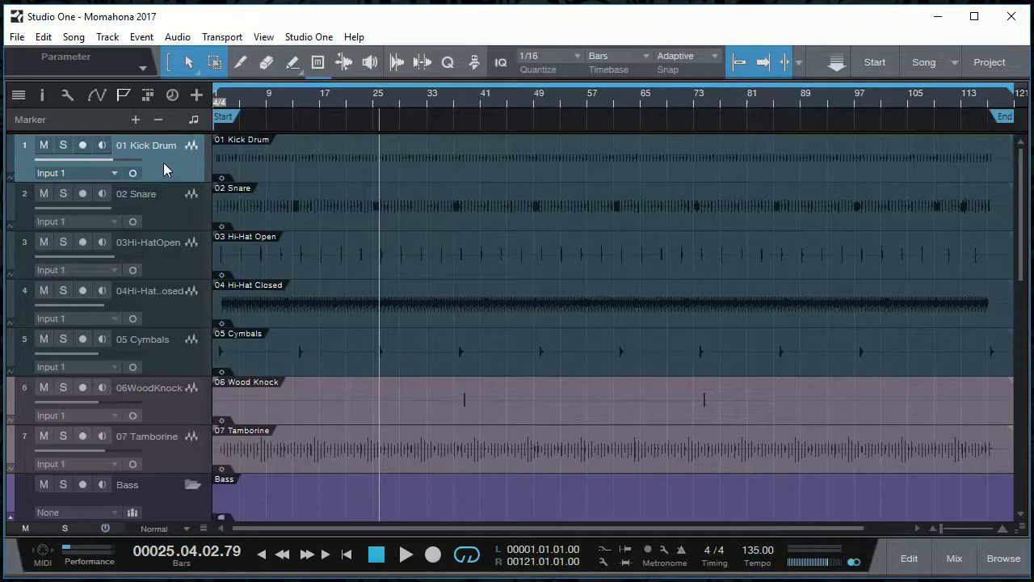
Pack drum tracks 01 Kick Drum through 07 Tamborine into a new folder.
shift+click(167, 460)
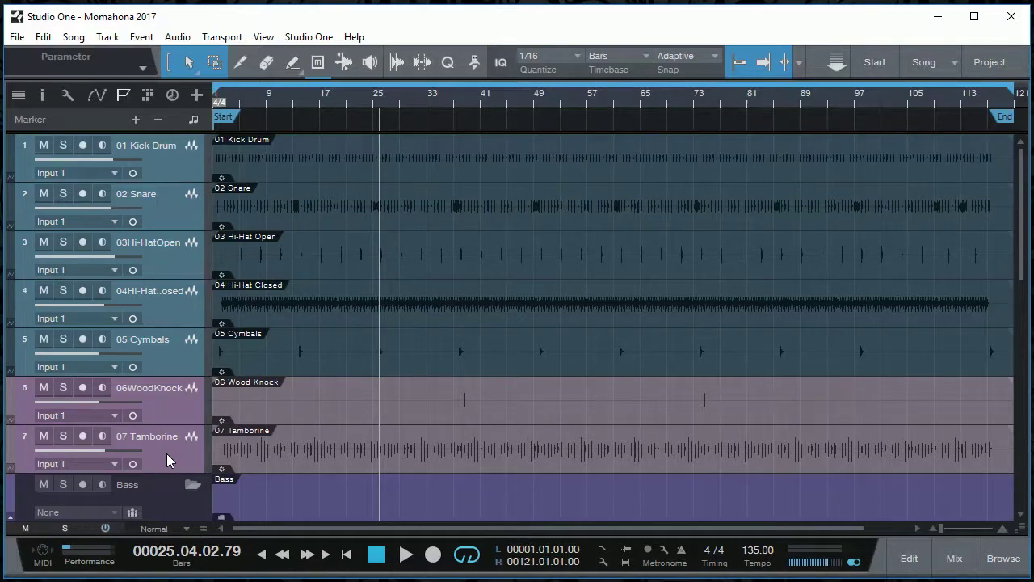
right_click(167, 454)
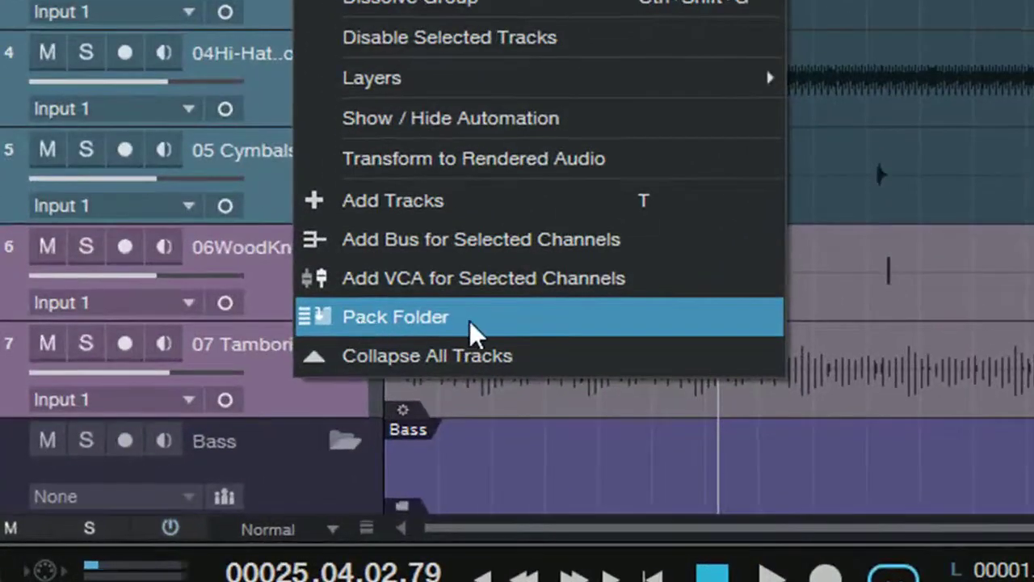
click(469, 321)
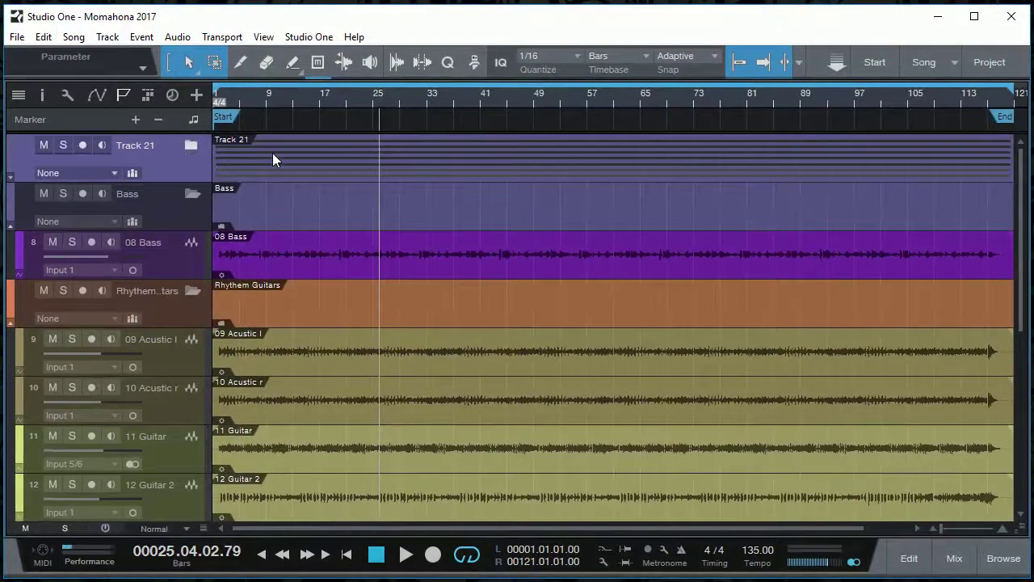
Expand the new Track 21 folder to check its drum tracks, then collapse it.
click(189, 145)
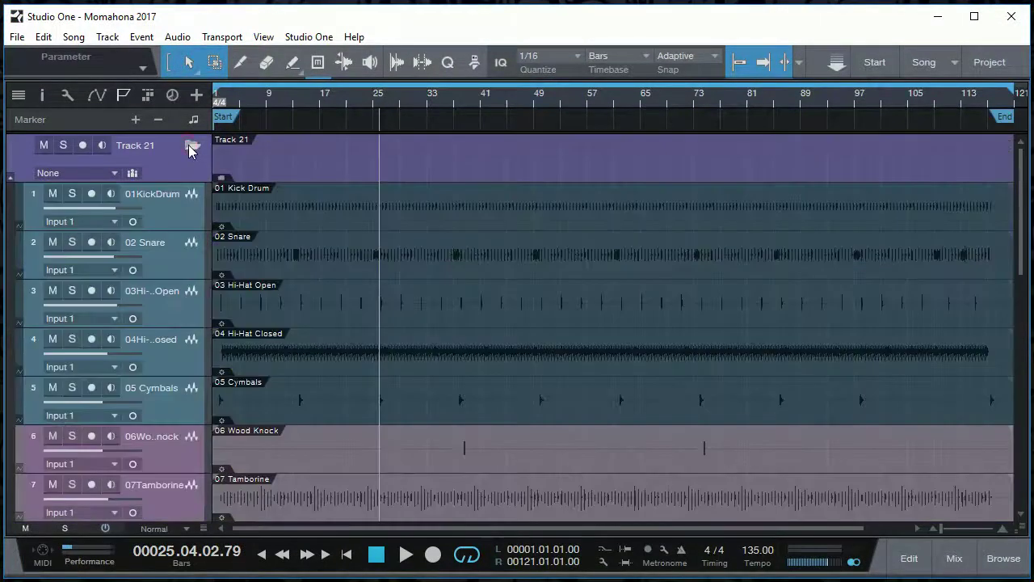
scroll(194, 263, down, 2)
scroll(192, 266, up, 2)
scroll(196, 342, down, 2)
scroll(200, 346, up, 2)
scroll(199, 346, up, 1)
click(190, 144)
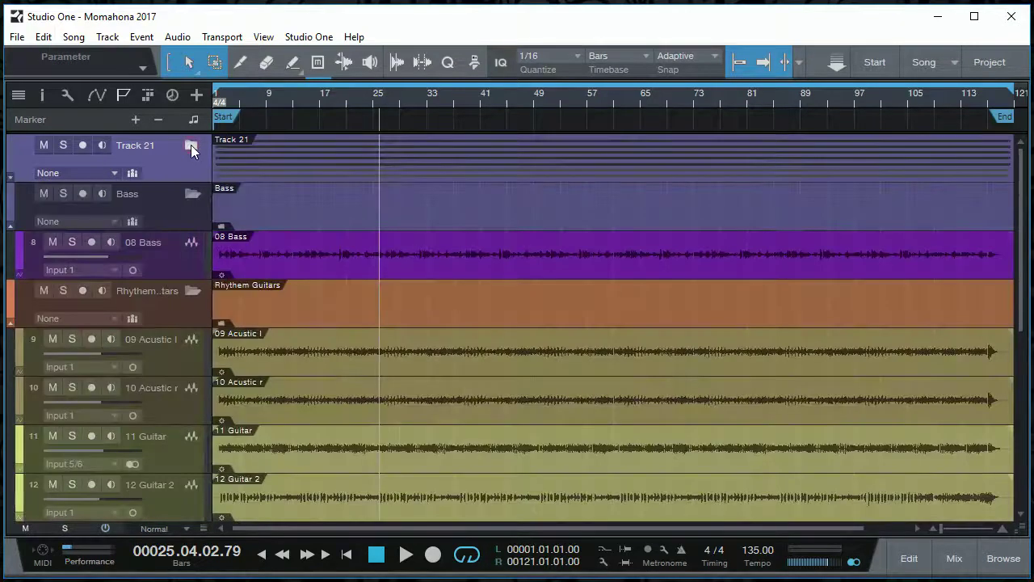
Rename the Track 21 folder to Drums.
double_click(138, 146)
text(ms)
key(Return)
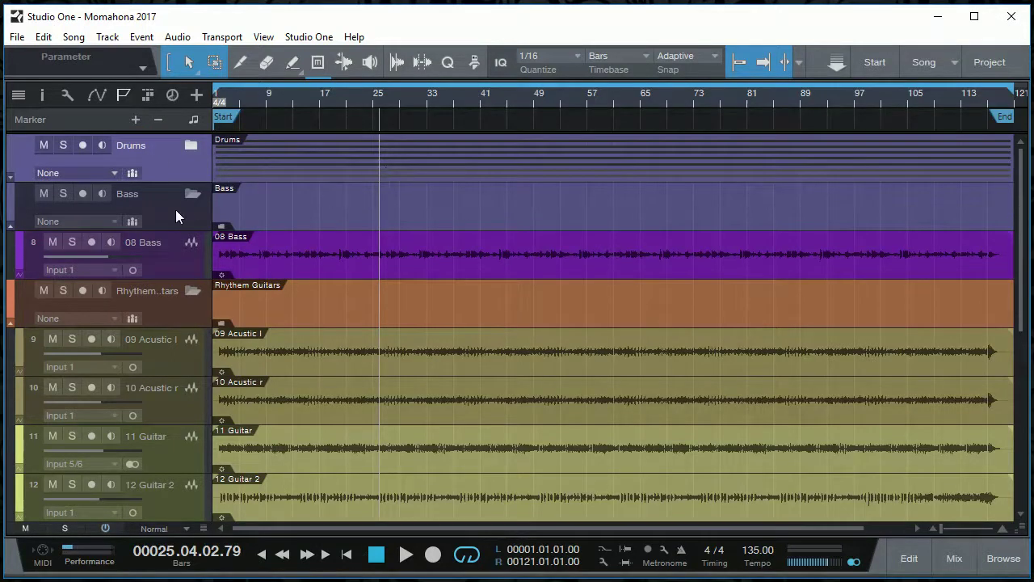
Collapse the Bass, Rhythm Guitars and Leads folders and start song playback.
click(191, 195)
click(192, 241)
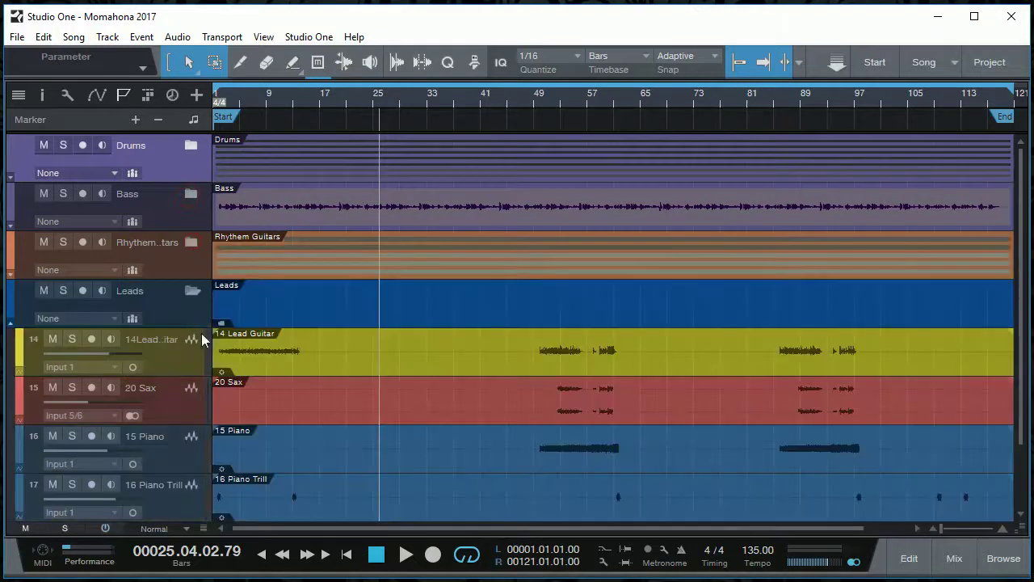
click(192, 291)
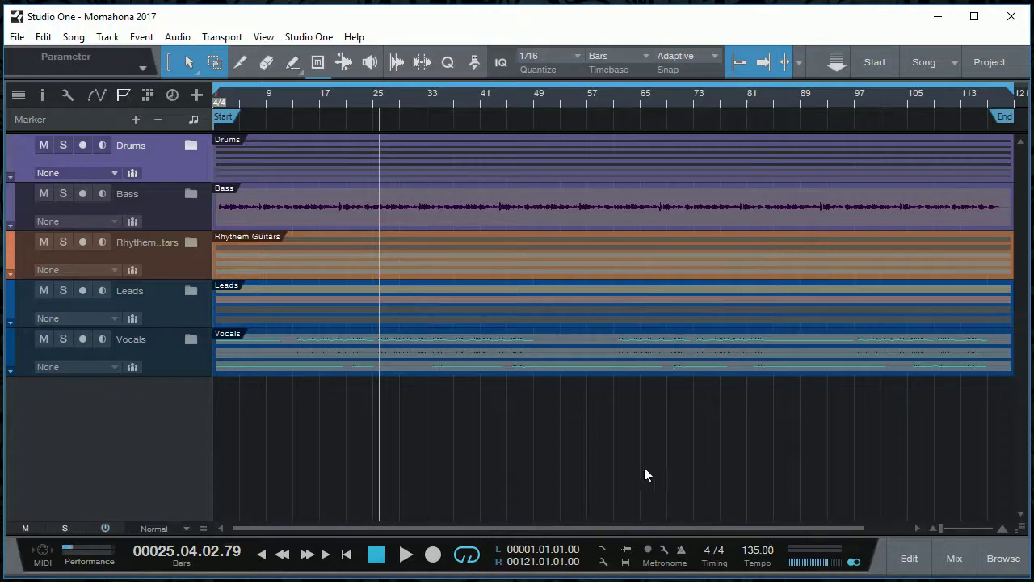
click(404, 556)
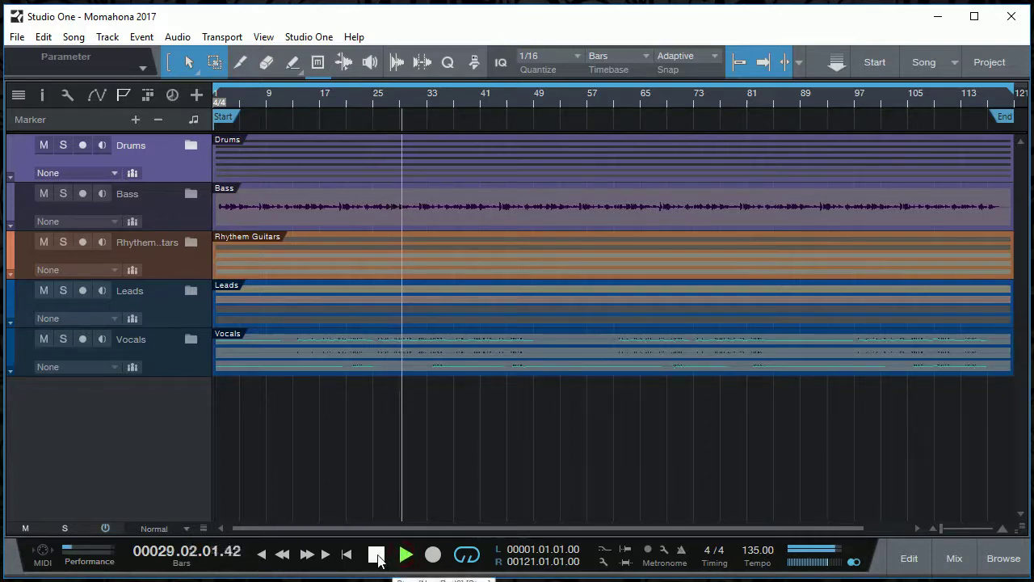
Stop playback at 00029.03.03.20, then open the mixer with widened channel strips.
click(376, 555)
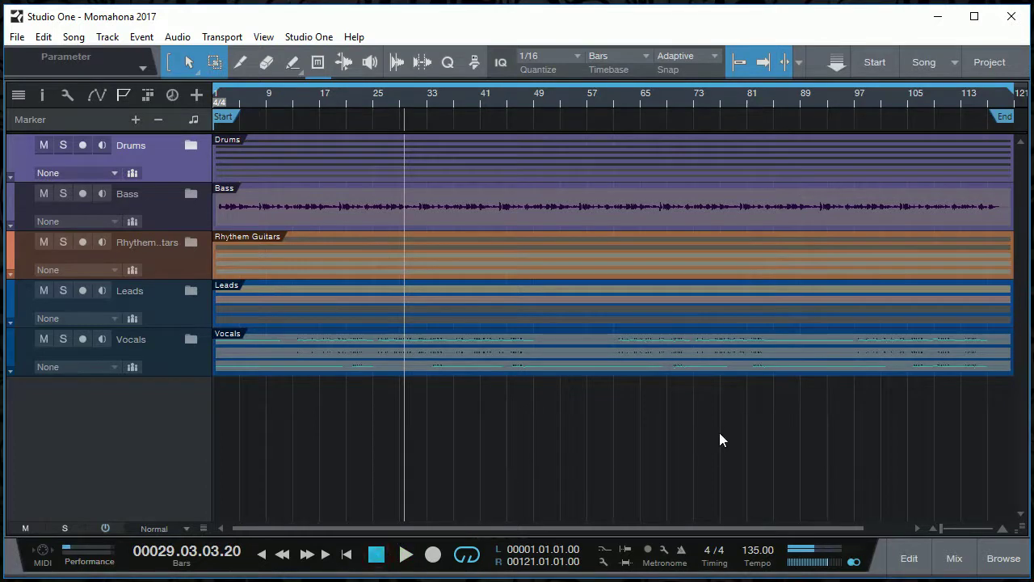
click(959, 564)
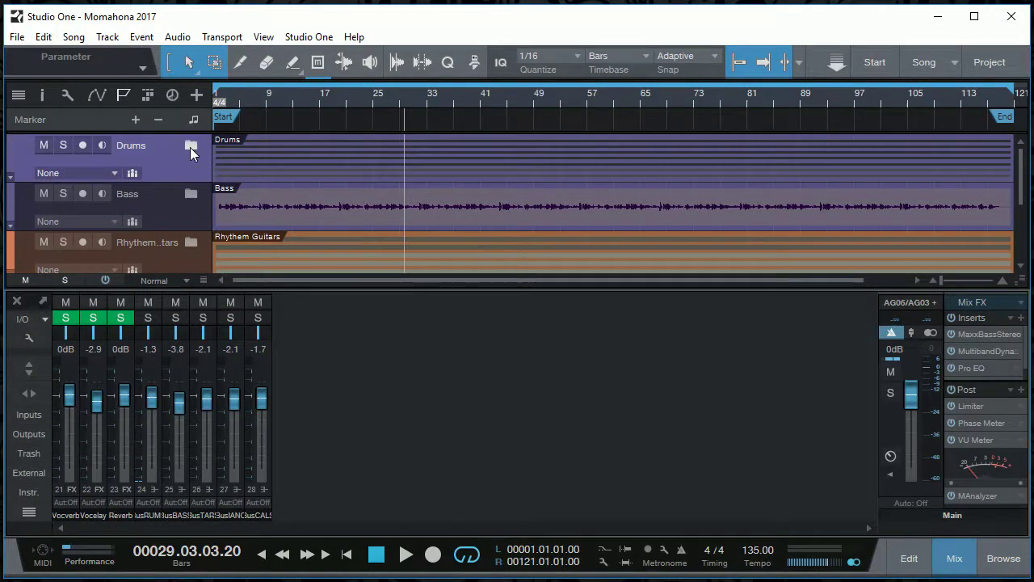
click(28, 393)
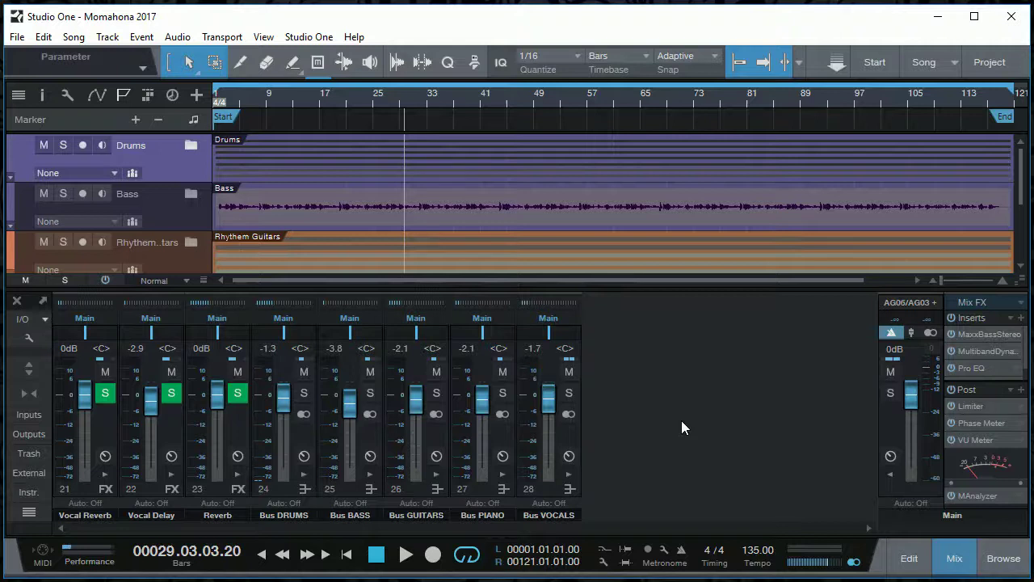
Resume playback so the effect and bus channel meters become active.
key(space)
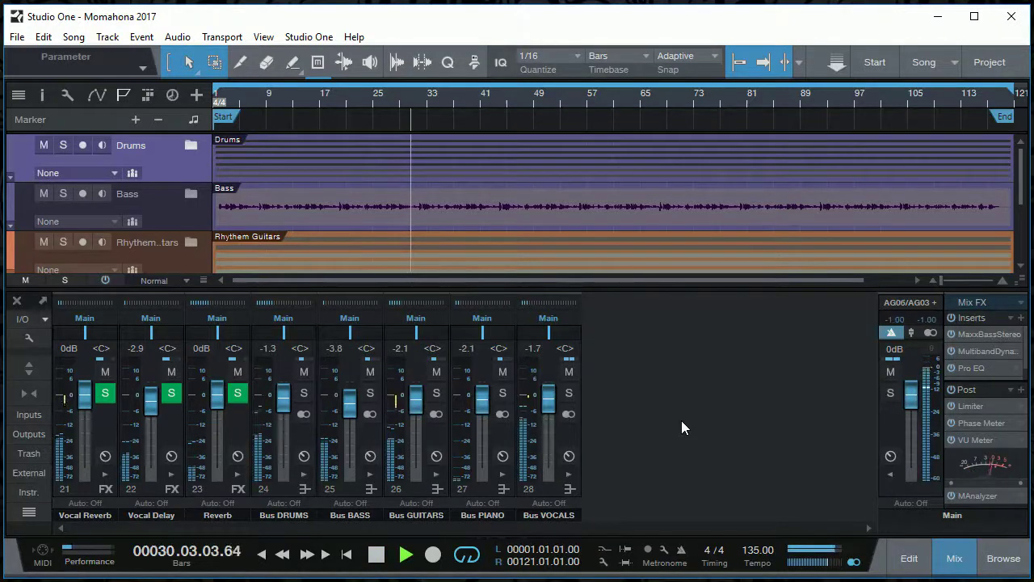